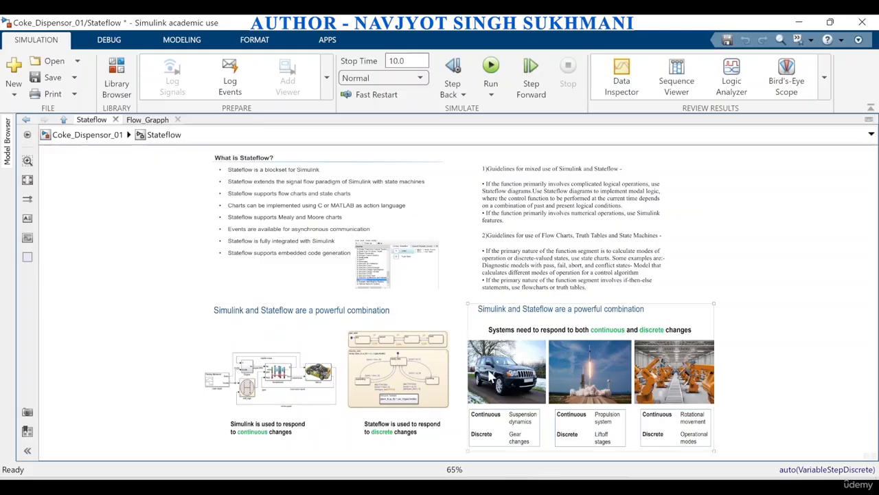
Step: Open the Coke_Dispensor chart in the Flow_Grapph subsystem and examine its flow graph and dispenser model
left_click(88, 136)
left_click(513, 335)
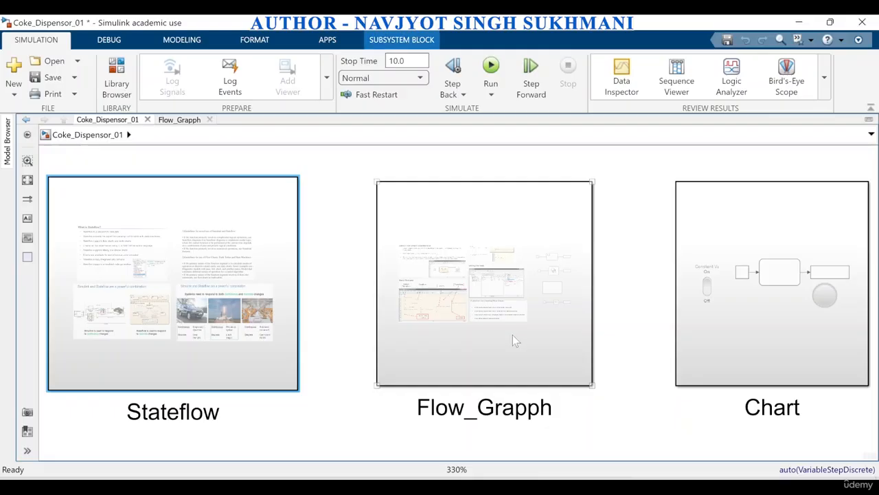
double_click(508, 335)
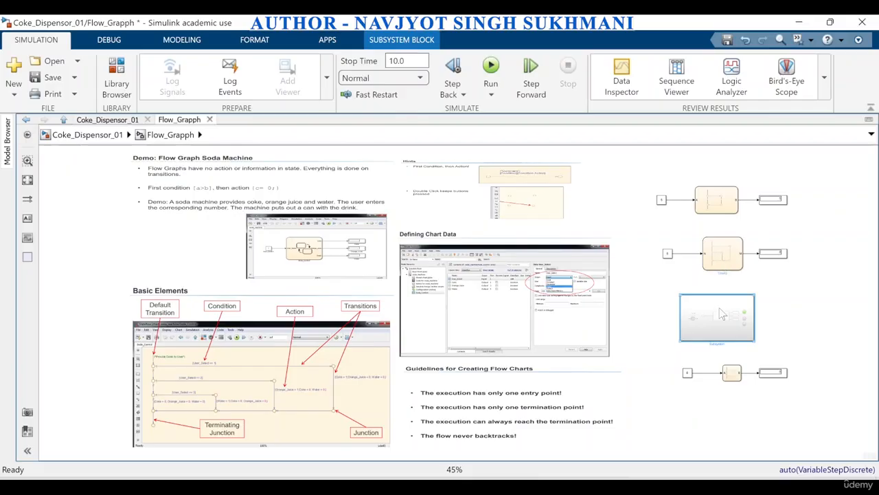
double_click(720, 310)
left_click(346, 280)
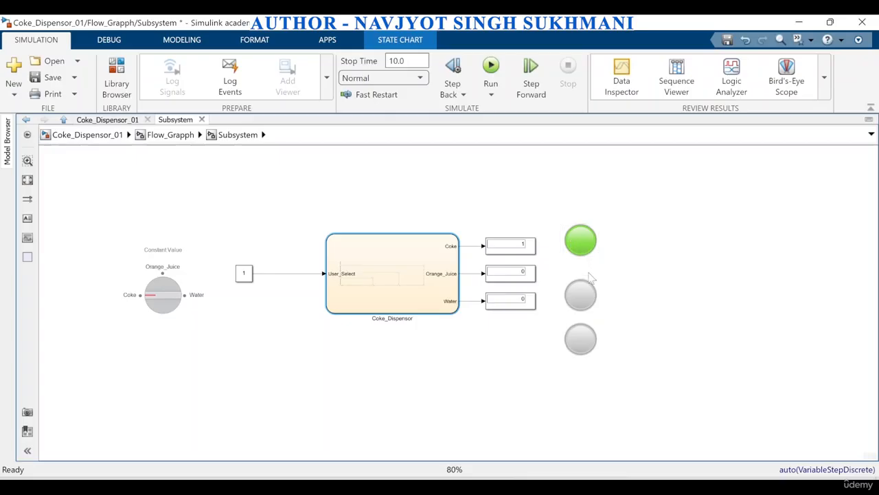
double_click(351, 264)
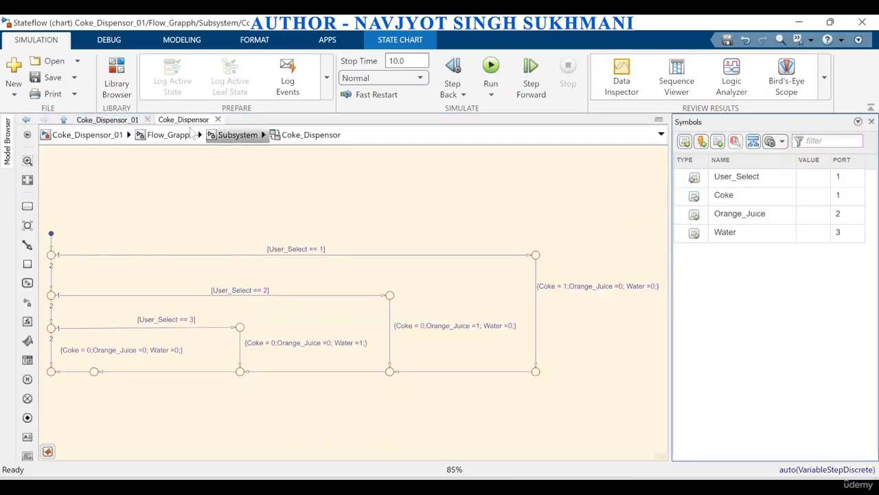
Step: Return to the top level of Coke_Dispensor_01 and open the Chart subsystem
left_click(142, 136)
left_click(88, 135)
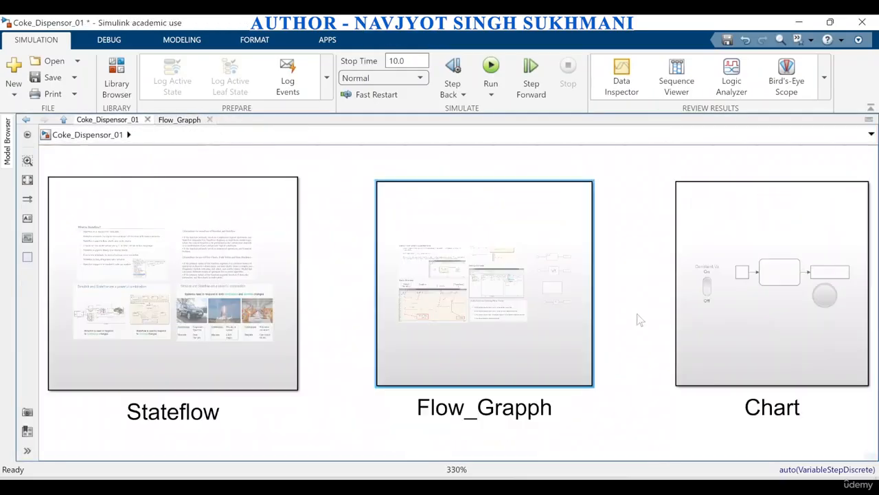
left_click(797, 303)
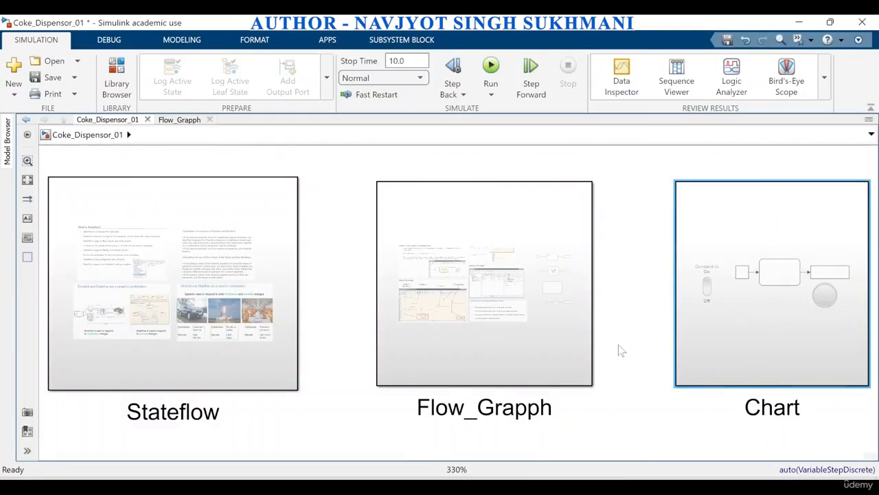
scroll(608, 343, "down", 1)
scroll(525, 340, "down", 5)
scroll(797, 395, "up", 5)
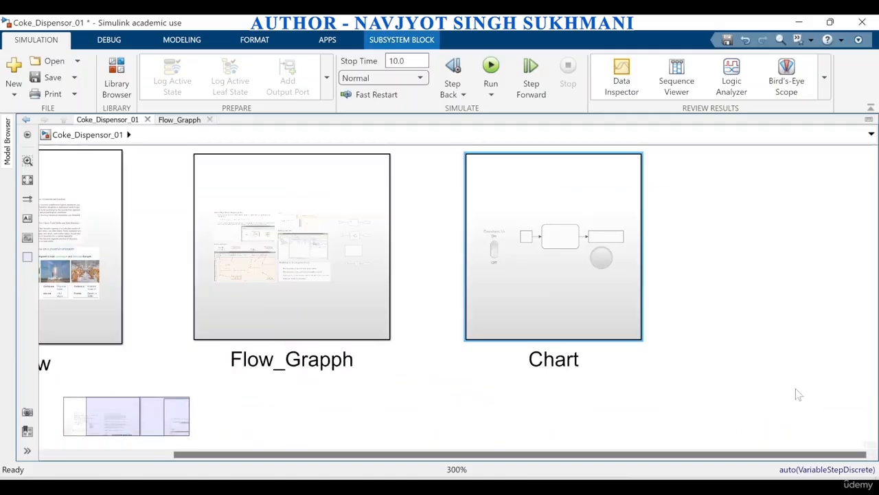
double_click(563, 290)
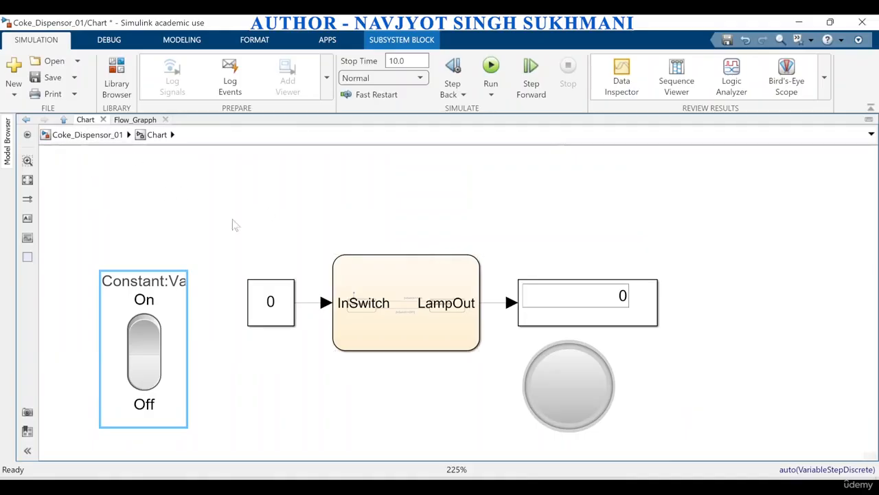
Step: Insert a Stateflow Chart block above and beside the display block, and delete it again
left_click(434, 322)
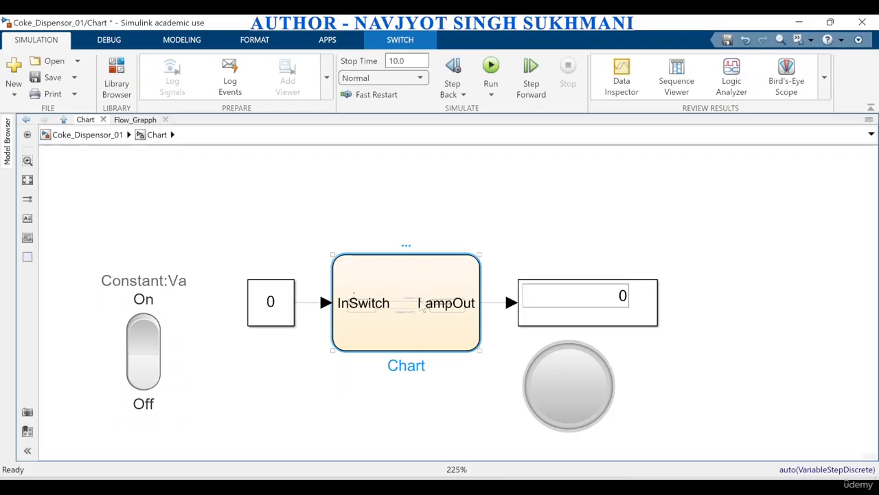
left_click(706, 222)
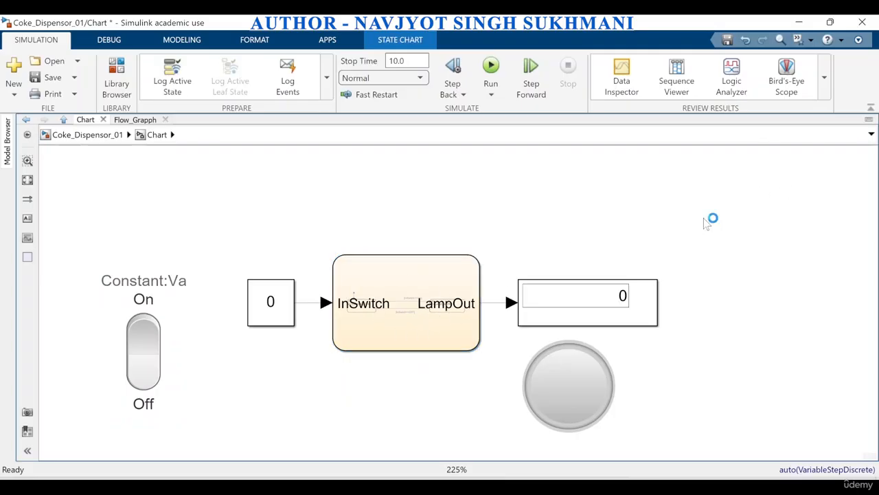
type("ch")
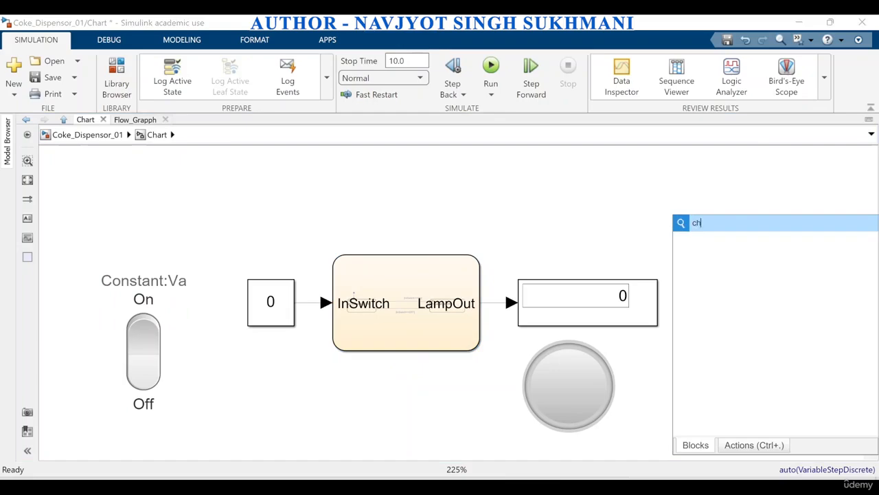
type("art")
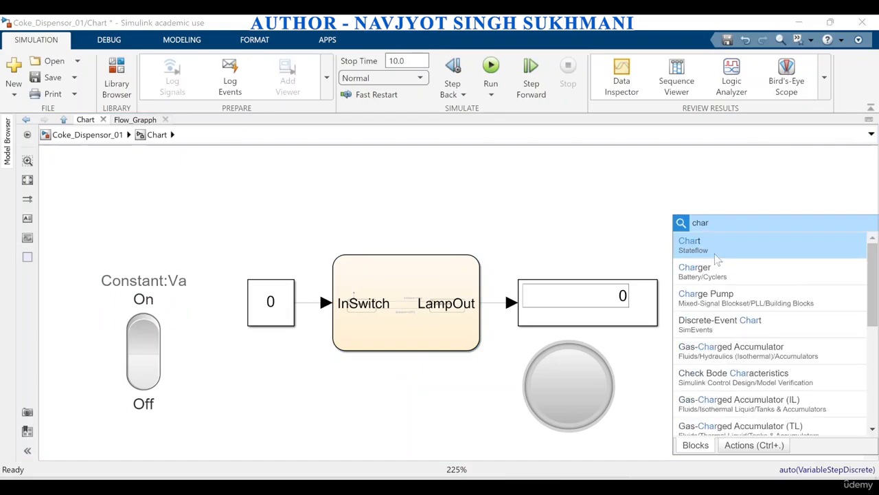
left_click(715, 255)
left_click_drag(715, 260, 756, 251)
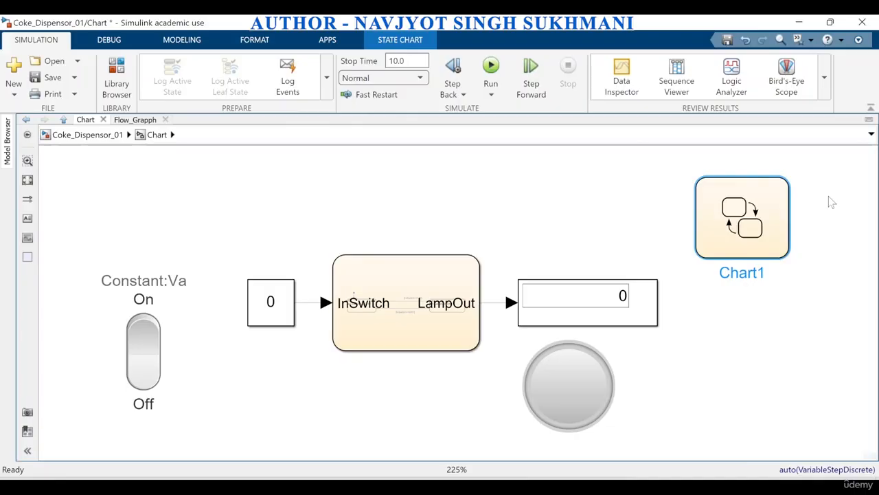
key("Delete")
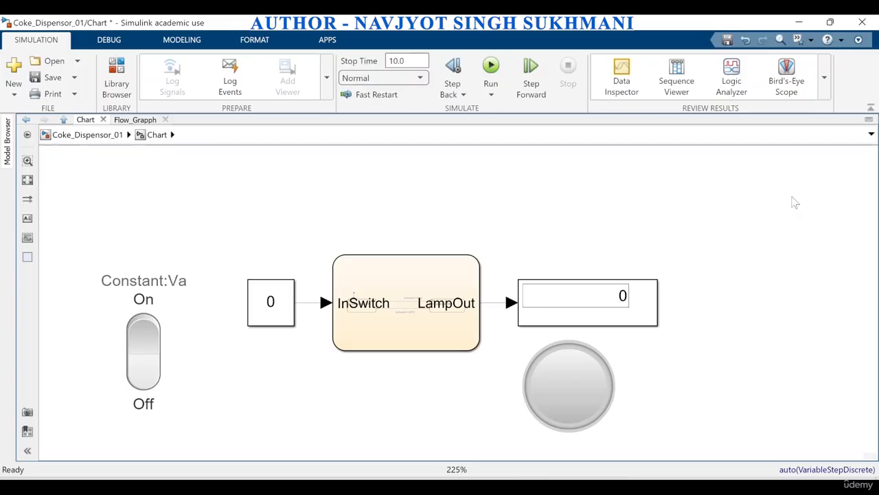
Step: Open the chart block with the InSwitch input and LampOut output to edit its state diagram
left_click(422, 288)
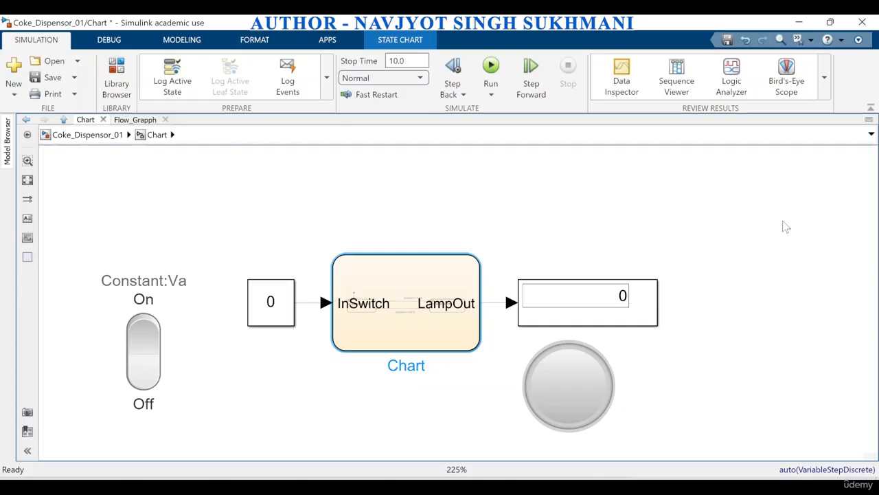
left_click(344, 302)
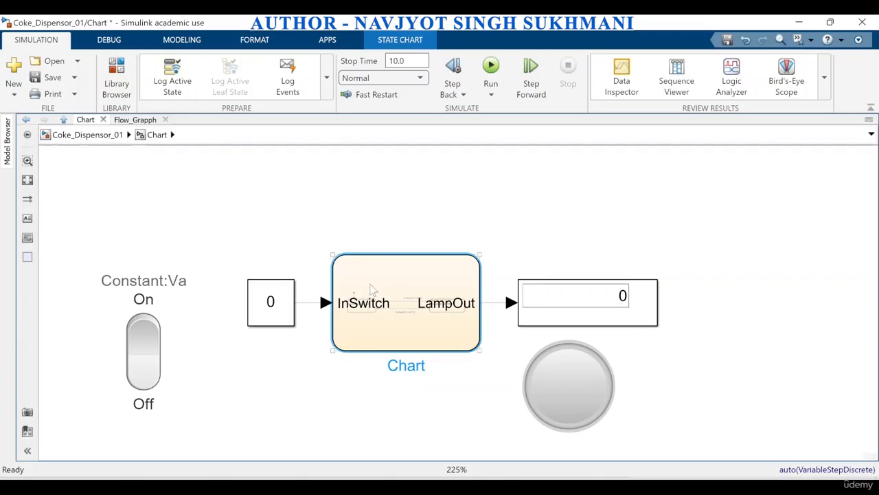
double_click(410, 281)
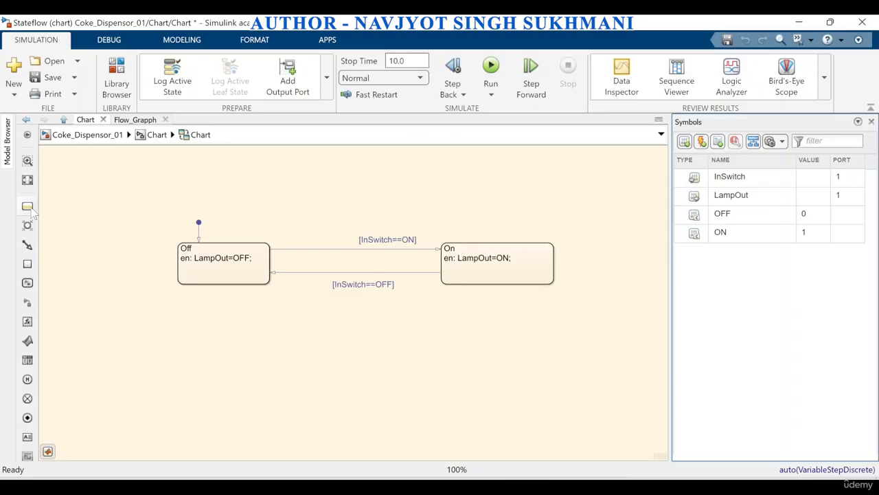
Step: Place a new unnamed state below the existing Off state and delete it again
left_click(27, 206)
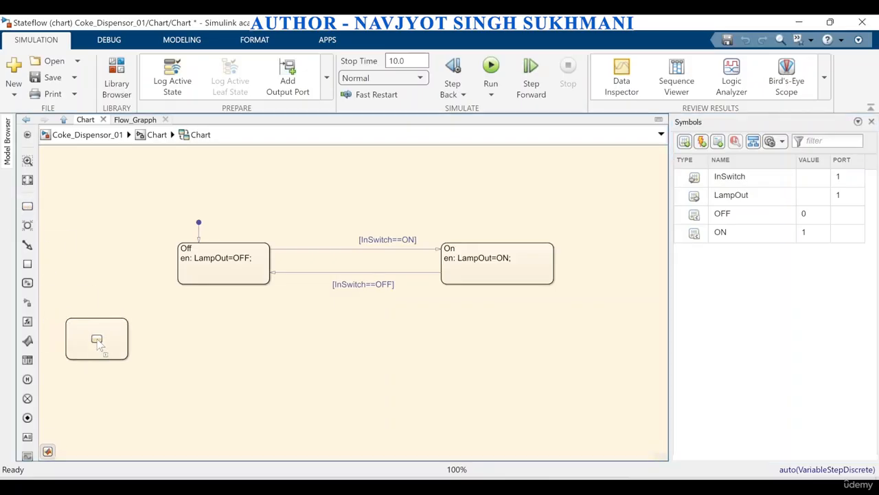
left_click(110, 335)
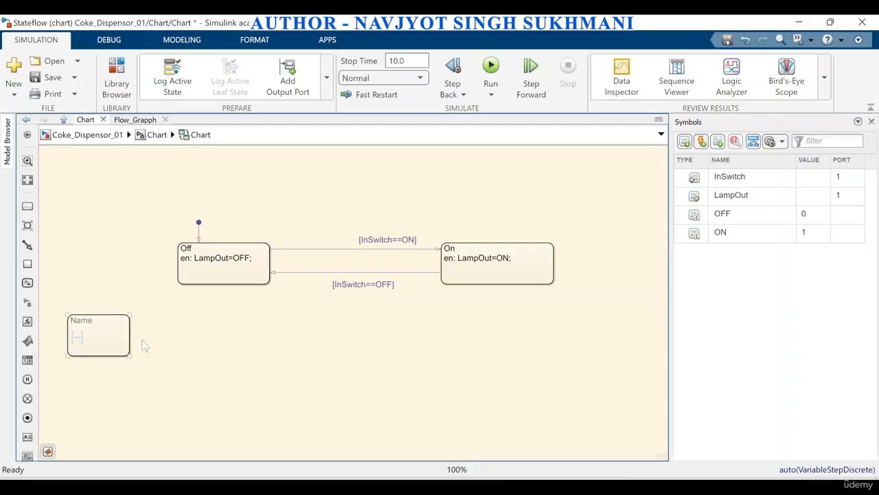
left_click(112, 320)
left_click(198, 274)
left_click(58, 315)
left_click(82, 328)
key("Delete")
Step: Add a State in the empty area below the existing Off state by searching the chart primitives
left_click(27, 205)
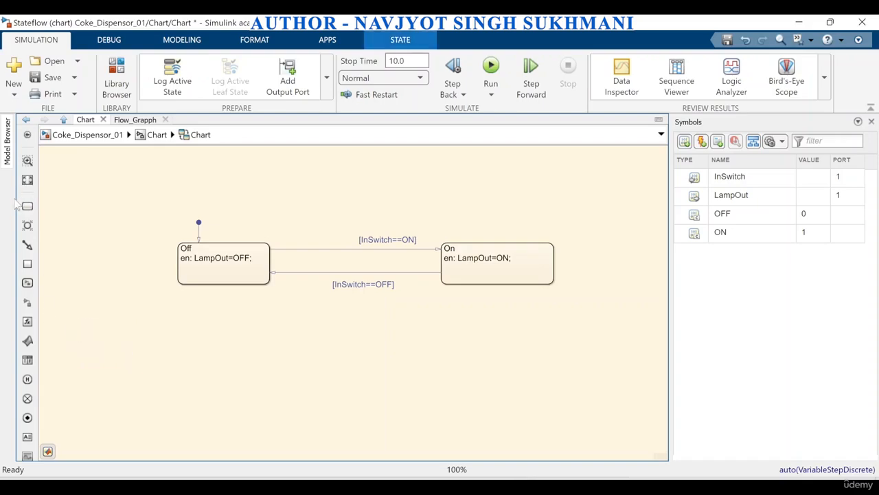
double_click(108, 366)
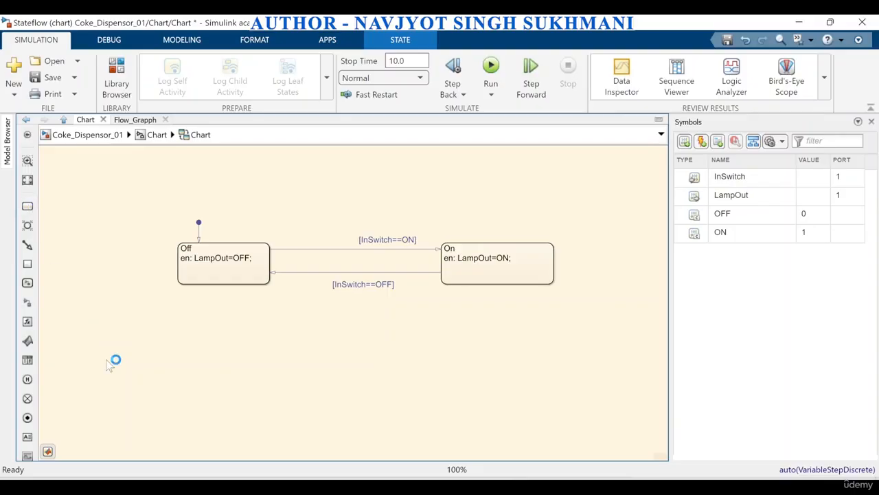
type("st")
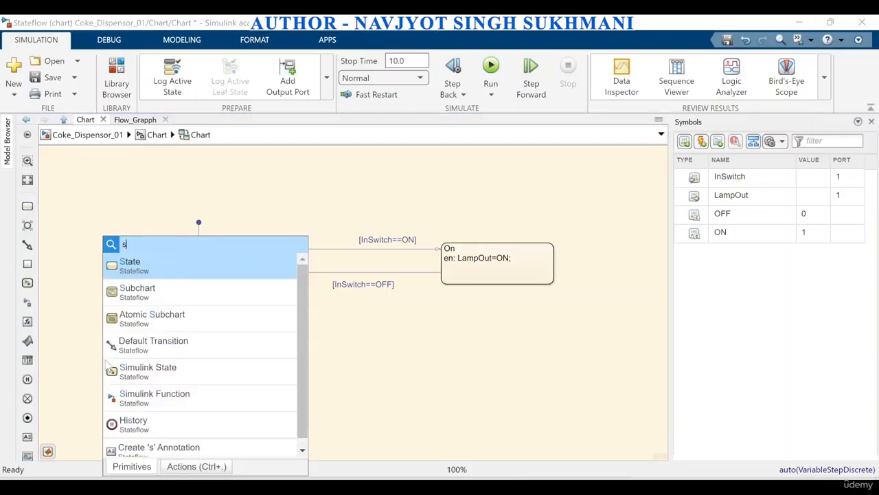
left_click(159, 272)
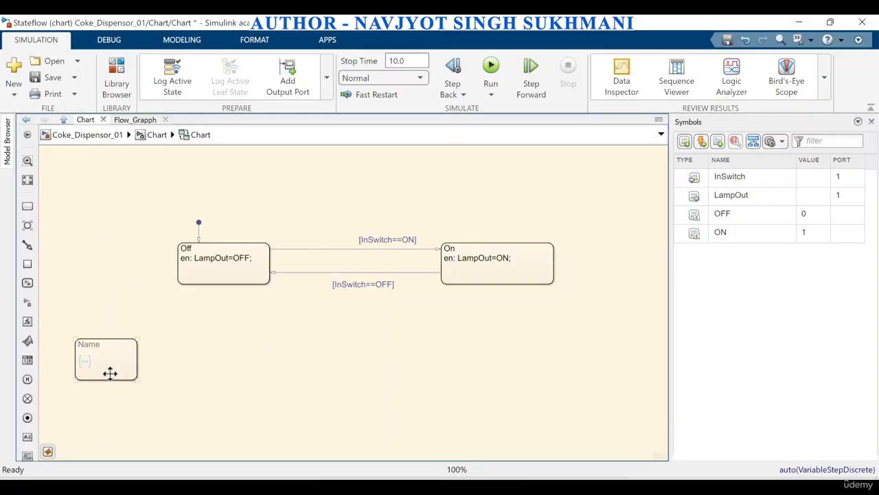
left_click_drag(114, 365, 122, 367)
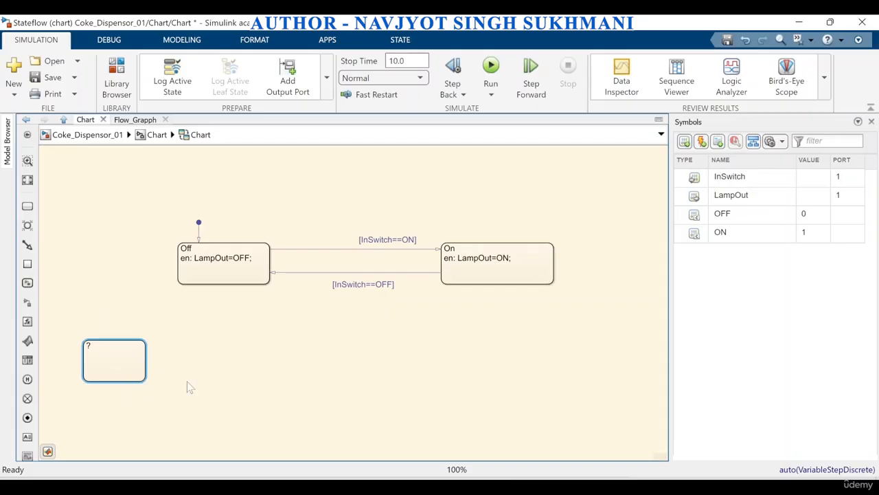
Step: Name the new state Off1
left_click(113, 369)
left_click(113, 370)
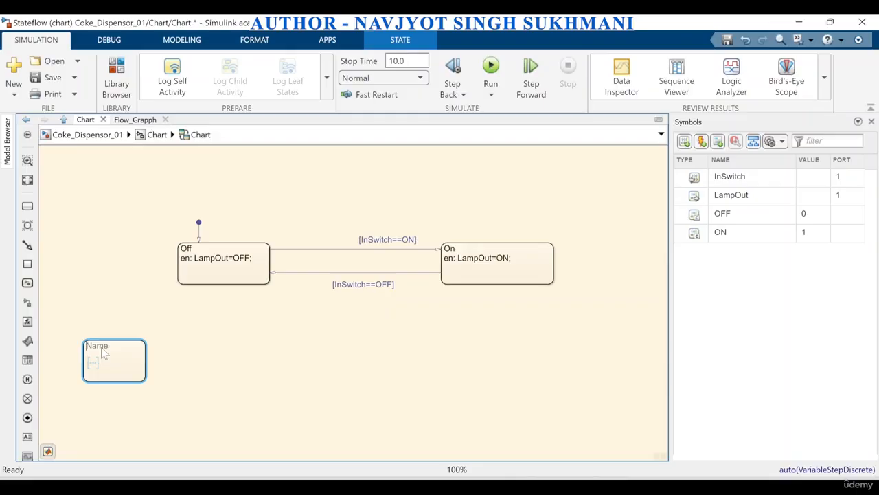
type("Off")
type("1")
left_click(259, 374)
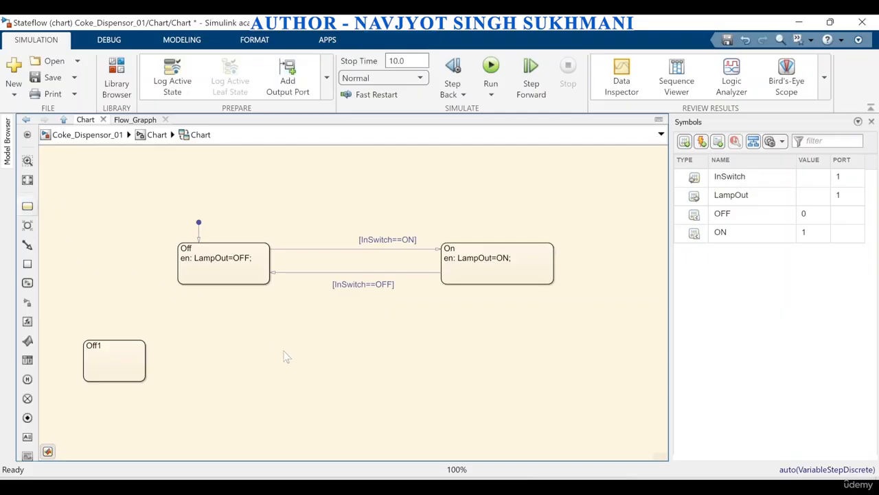
Step: Add a second state named on beside Off1 and align it horizontally with that state
left_click(28, 205)
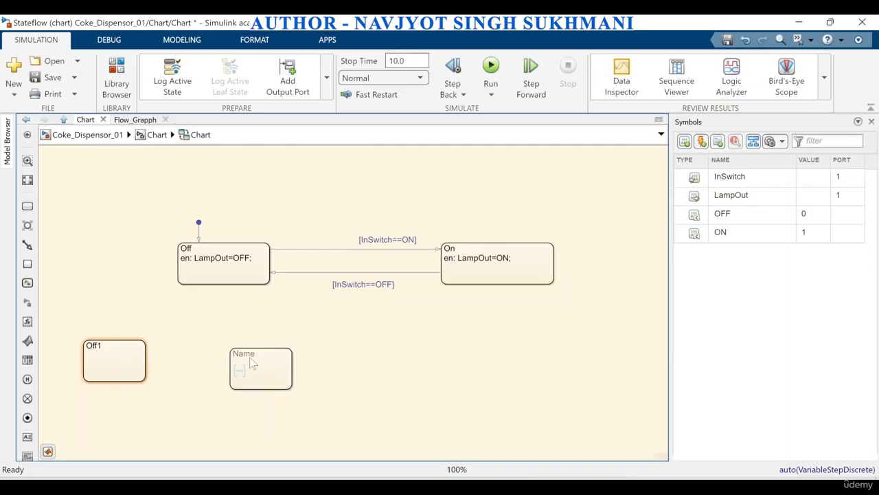
type("on")
left_click(405, 382)
left_click_drag(259, 371, 261, 363)
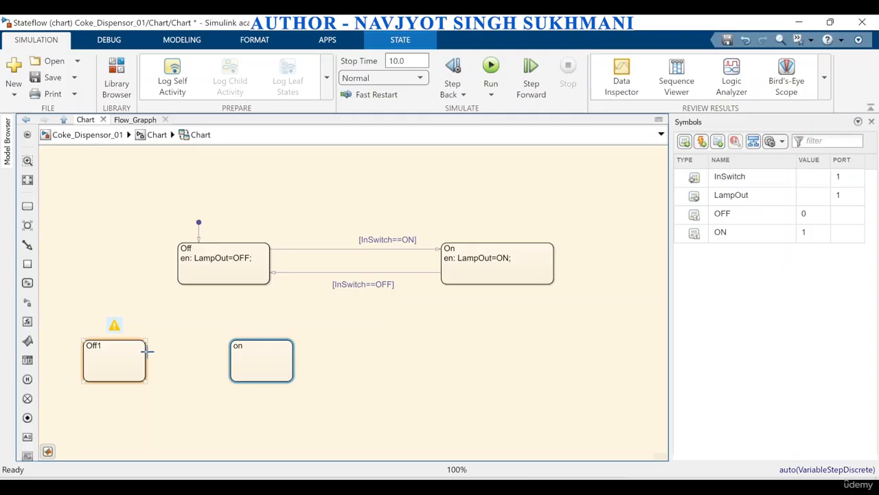
Step: Draw a transition from the Off1 state to the on state and flatten its arc slightly
left_click_drag(148, 352, 252, 350)
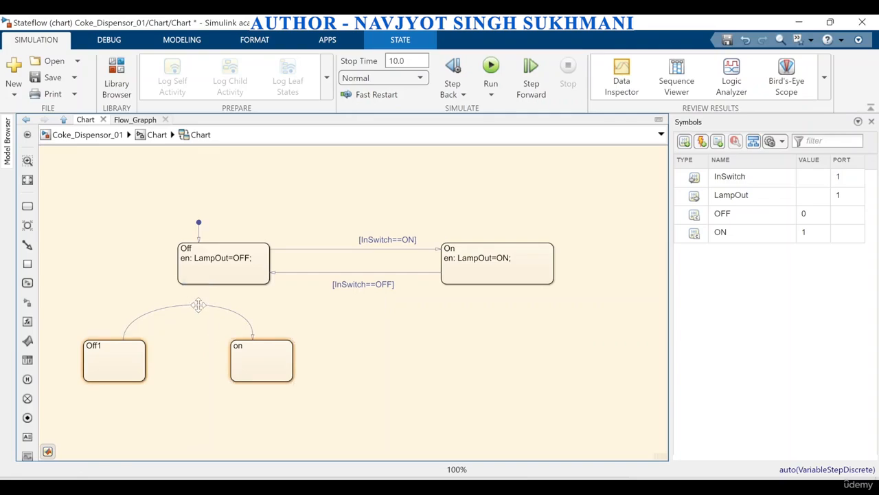
mouse_move(196, 306)
left_mouse_down()
mouse_move(175, 391)
mouse_move(180, 441)
mouse_move(172, 442)
mouse_move(189, 362)
mouse_move(188, 304)
mouse_move(196, 316)
left_mouse_up()
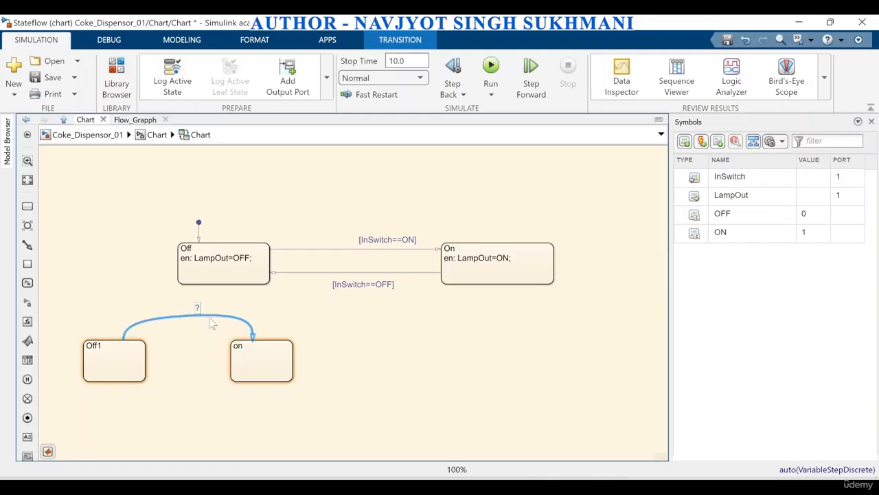
left_click(197, 307)
left_click(243, 351)
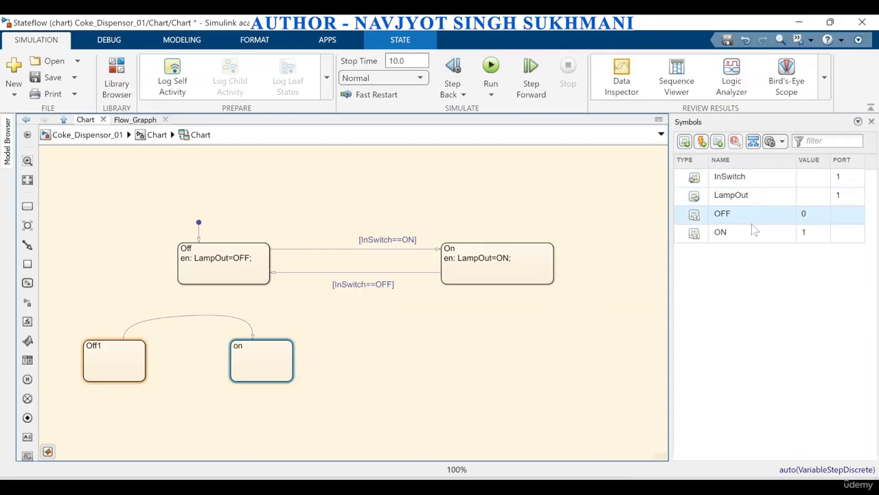
left_click(183, 40)
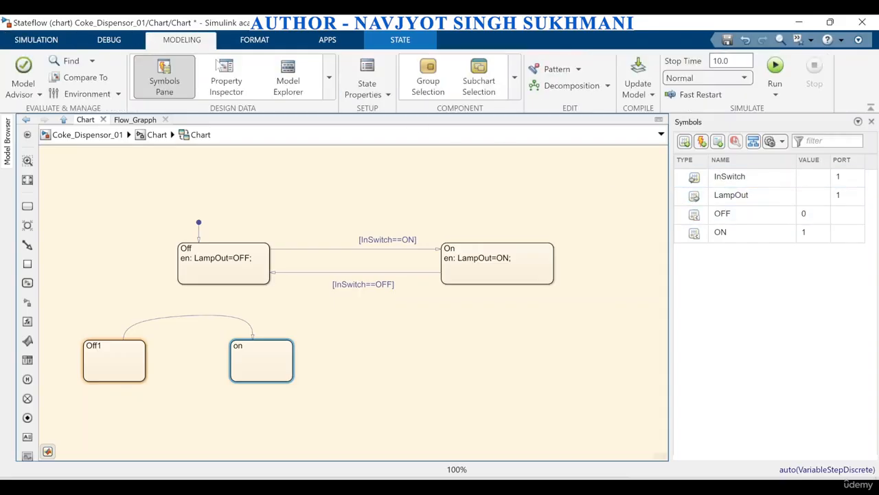
left_click(38, 39)
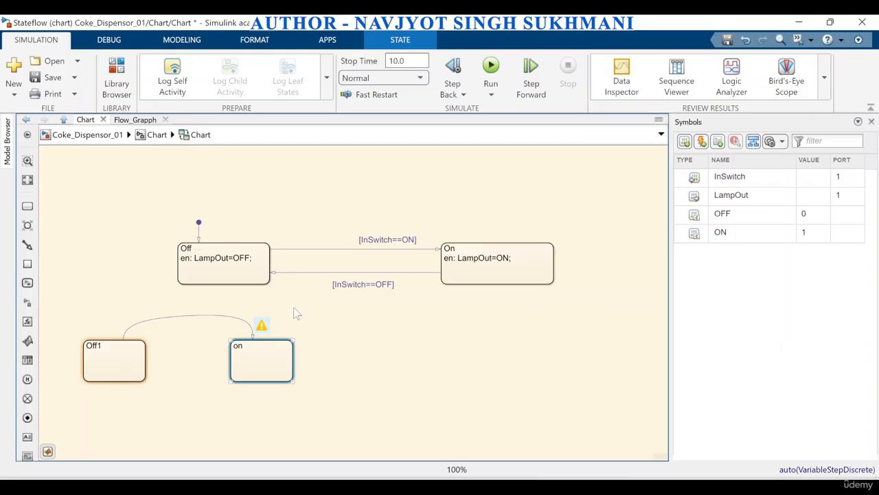
double_click(269, 385)
left_click(204, 314)
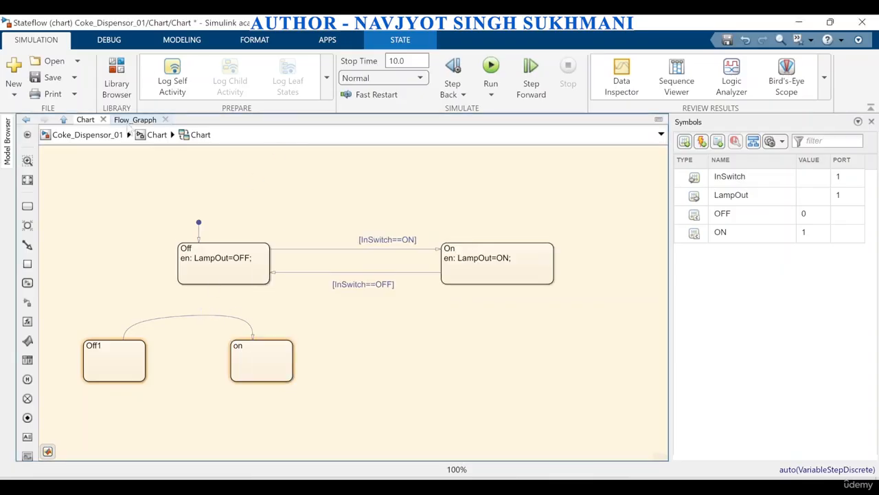
Step: Go back up to the parent Chart subsystem and select its chart block
left_click(155, 135)
left_click(404, 368)
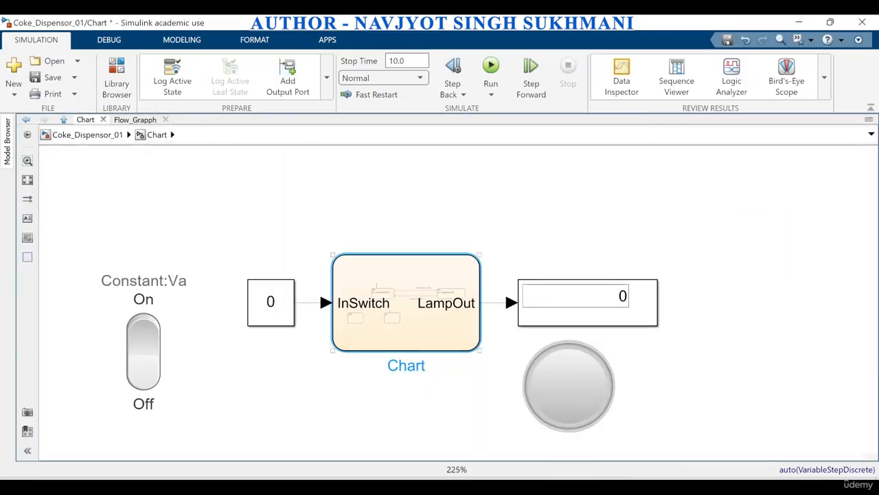
Step: Open the Stateflow chart inside the chart block and select the on state
double_click(406, 365)
double_click(381, 327)
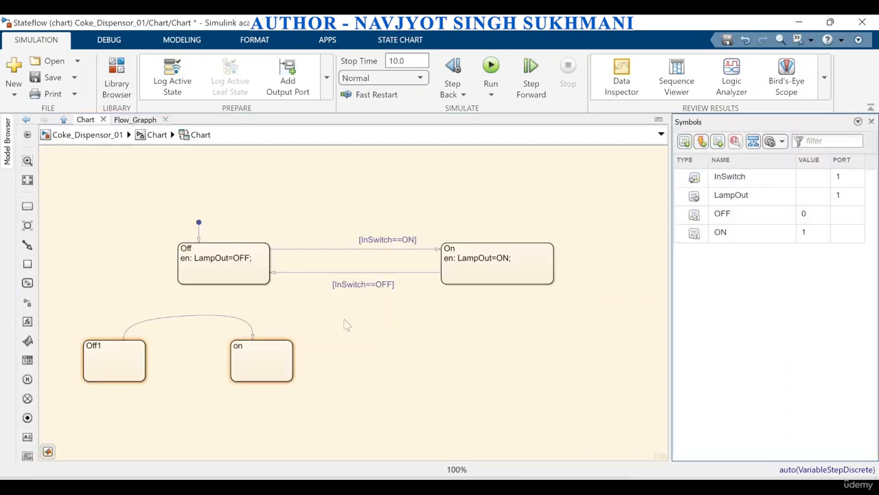
left_click(253, 369)
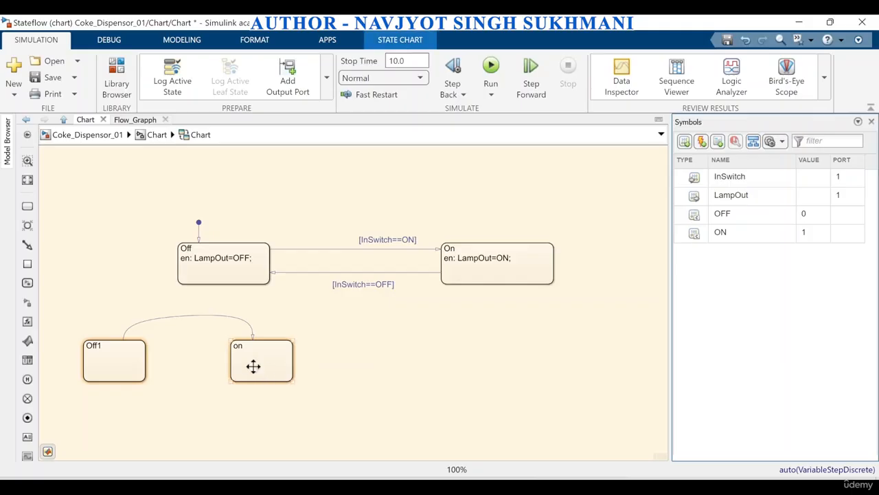
double_click(238, 347)
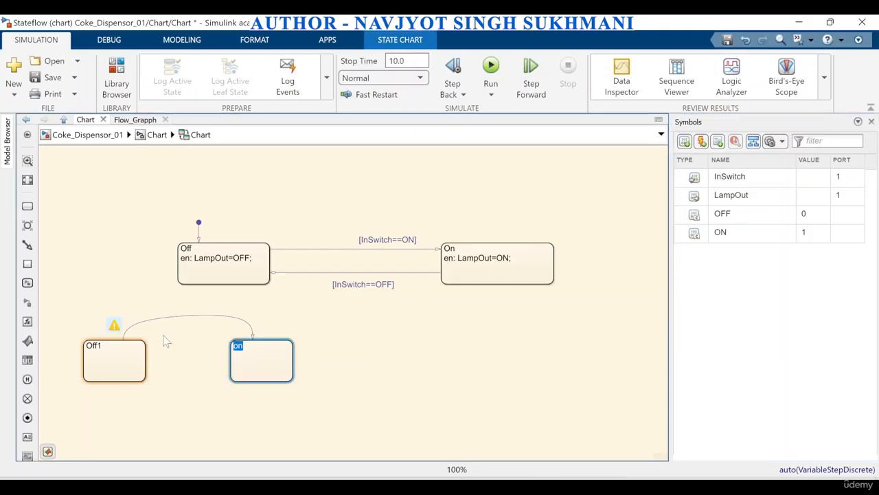
left_click(259, 349)
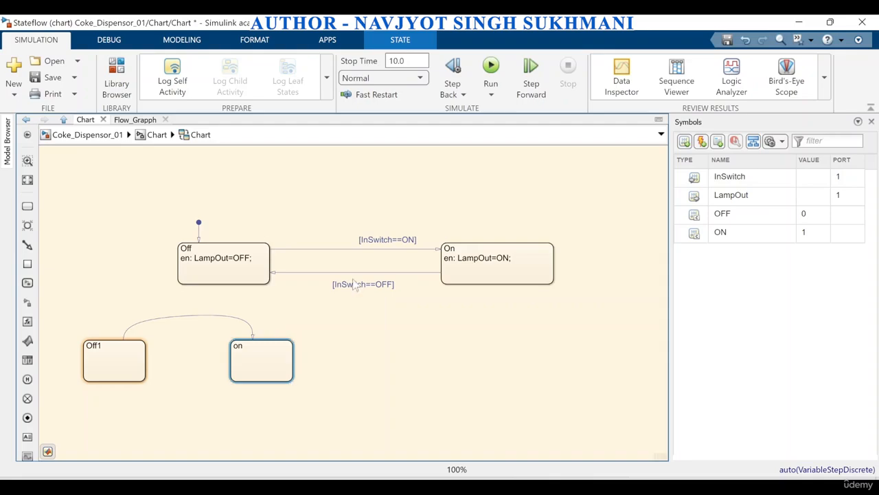
Step: Add an entry: action line below the name in the on state's label
double_click(245, 347)
key("Right")
key("Return")
type("e")
type("n")
type("re")
type("y")
key("BackSpace")
key("BackSpace")
key("BackSpace")
type("try:")
Step: Add during: and exit: action lines below the entry: line in the on state
key("Return")
type("D")
key("BackSpace")
type("d")
type("uring:")
key("Return")
type("exit:")
Step: Add the abbreviated action lines en:, du: and ex: below the name in the Off1 state's label
left_click(111, 348)
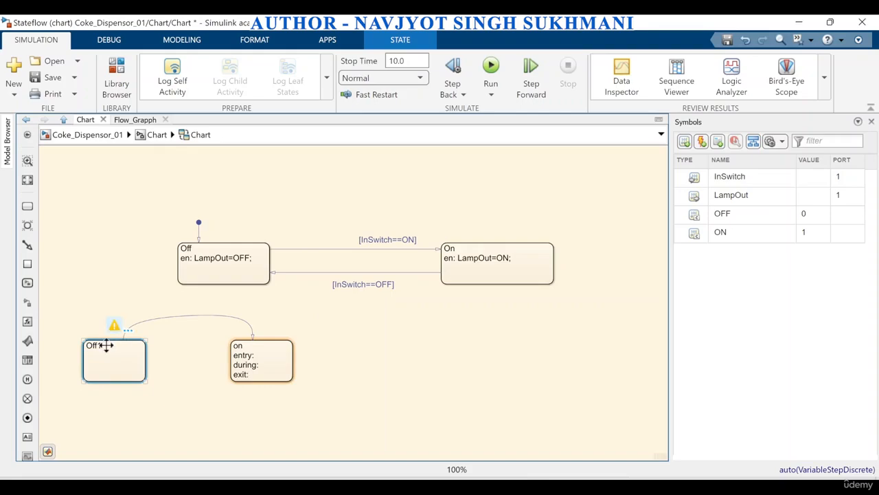
double_click(110, 345)
left_click(115, 352)
key("Return")
type("en:")
key("Return")
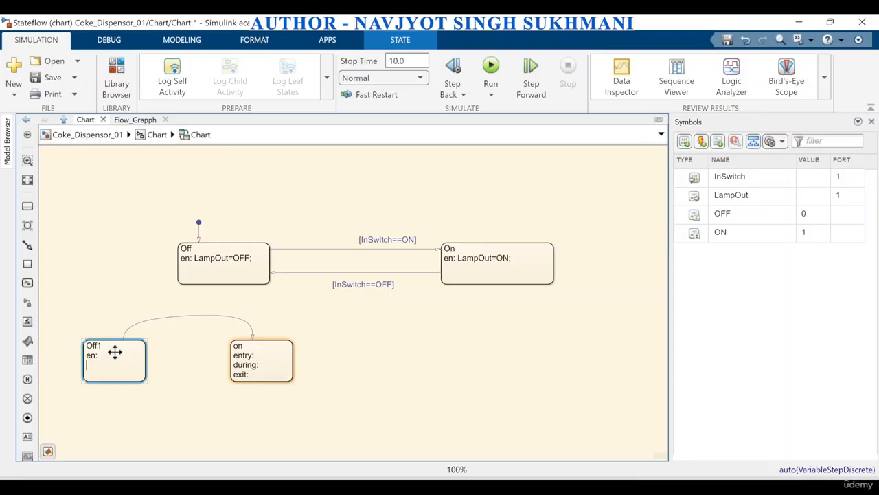
type("du")
type(":")
type("ex")
key("Left")
key("Left")
key("Return")
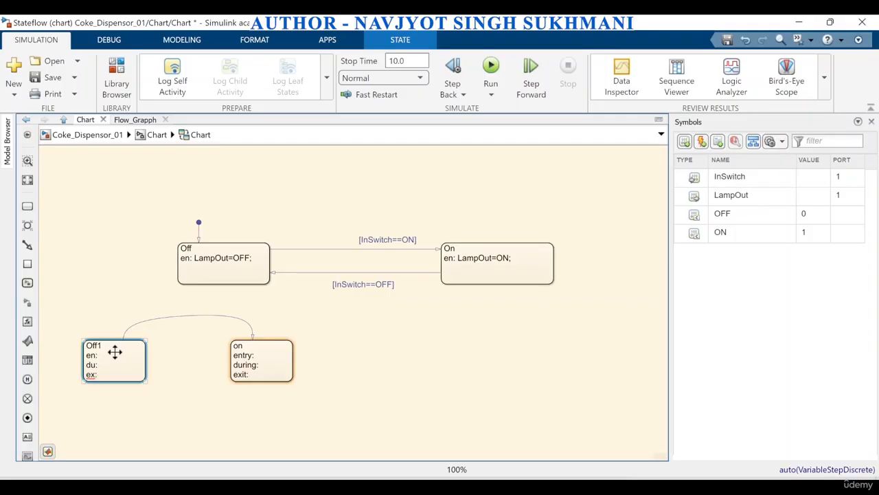